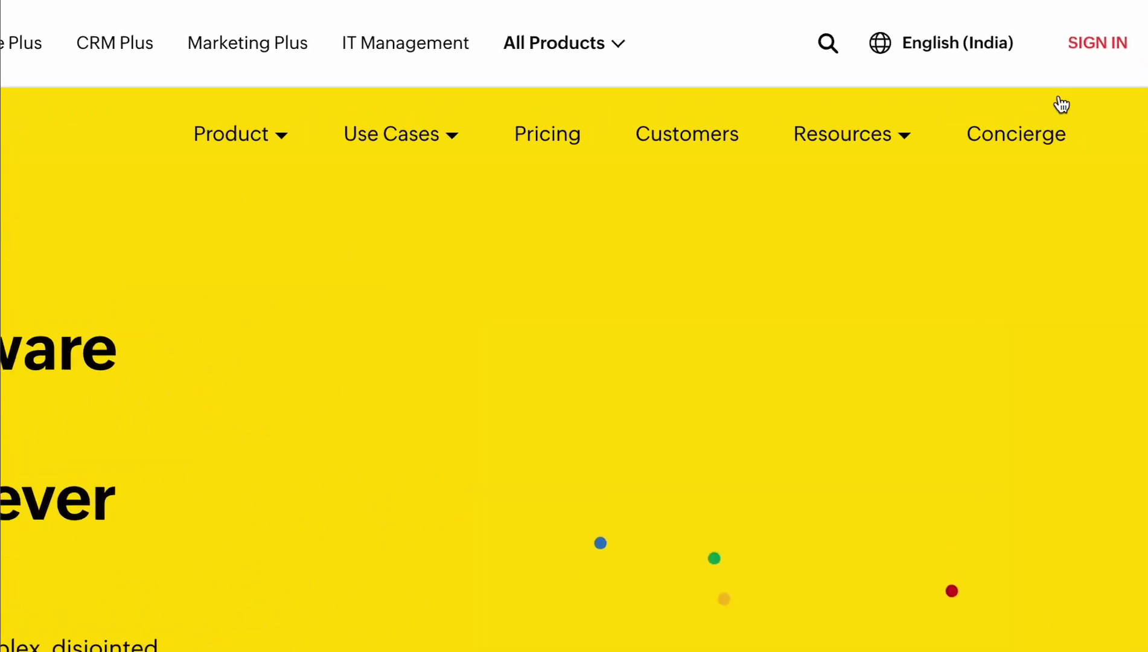
Sign in to Zoho with the Google account's e-mail and password.
{"action": "left_click", "coordinate": [1096, 44]}
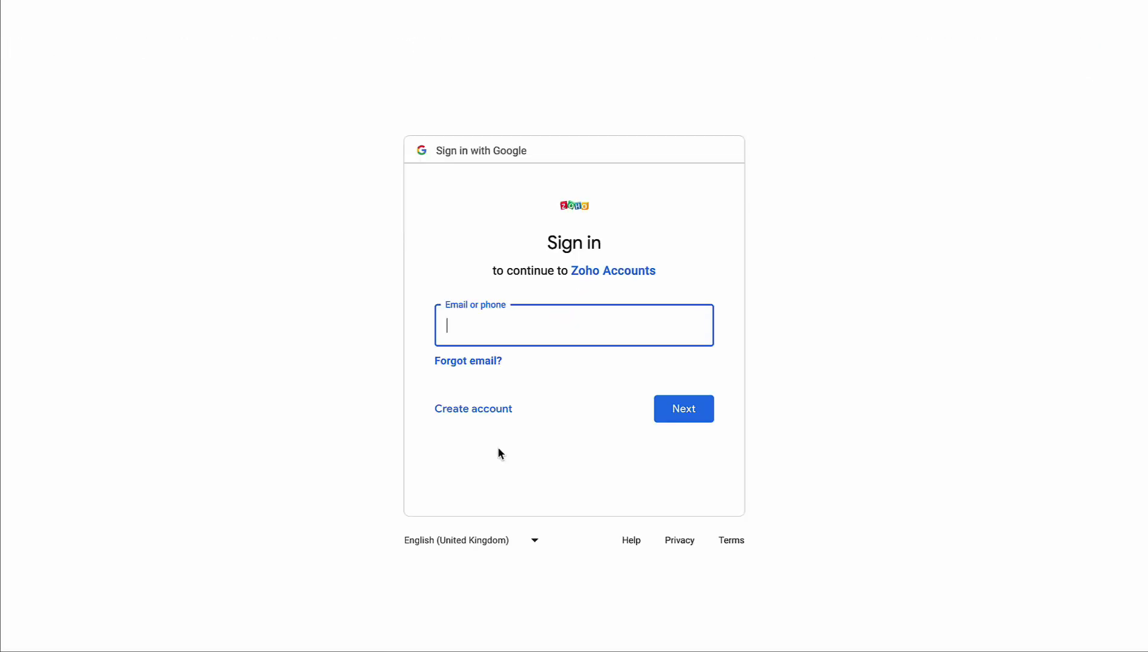
{"action": "key", "text": "ctrl+v"}
{"action": "key", "text": "Return"}
{"action": "key", "text": "ctrl+v"}
{"action": "key", "text": "Return"}
Enter the mobile number, set the state to Tamil Nadu, and accept the terms of service.
{"action": "left_click", "coordinate": [495, 350]}
{"action": "key", "text": "ctrl+v"}
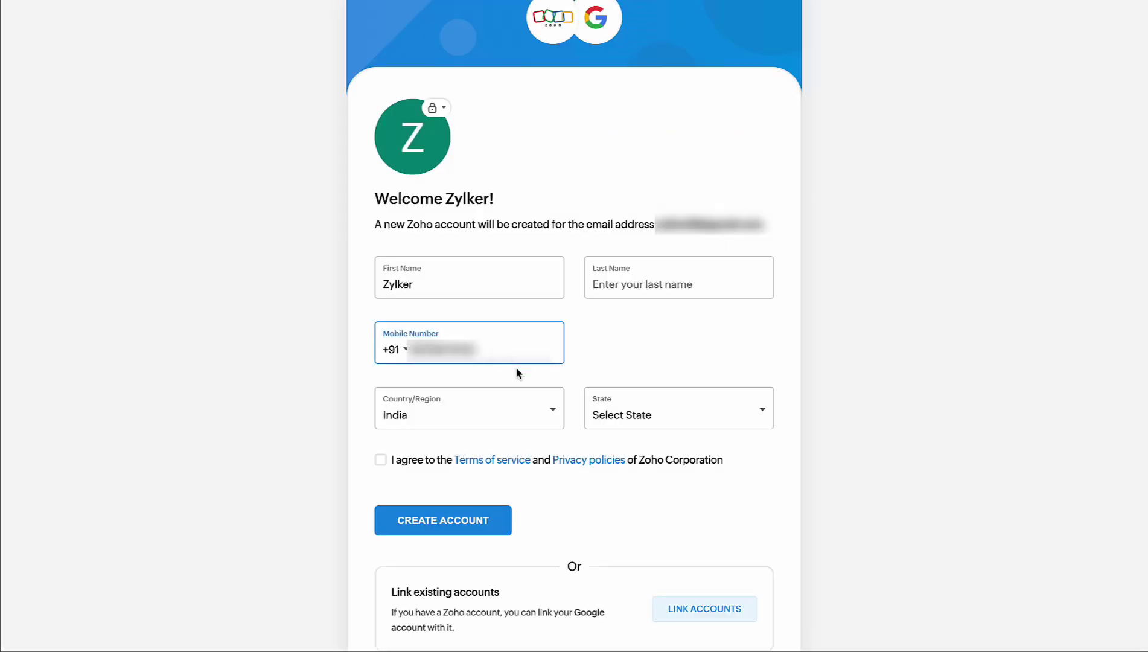
{"action": "left_click", "coordinate": [648, 422]}
{"action": "type", "text": "Tamil"}
{"action": "key", "text": "Return"}
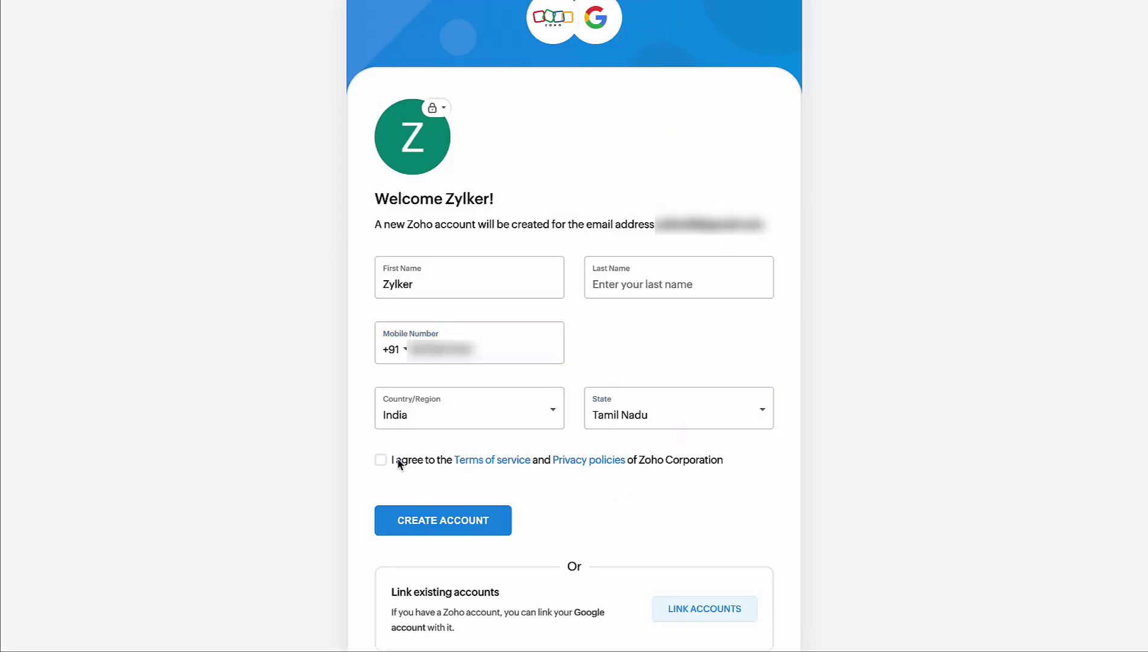
{"action": "left_click", "coordinate": [381, 460]}
Create the account for company Zylker with portal zylkerfinance, the company phone and Financial Services industry.
{"action": "left_click", "coordinate": [503, 520]}
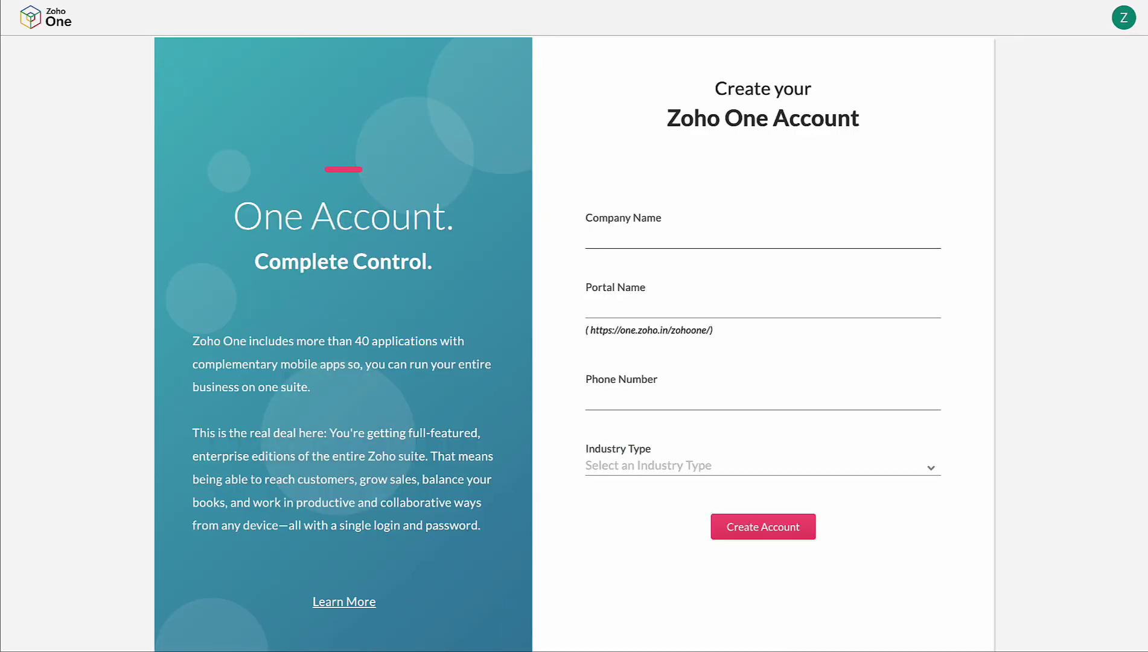
{"action": "type", "text": "Zylker"}
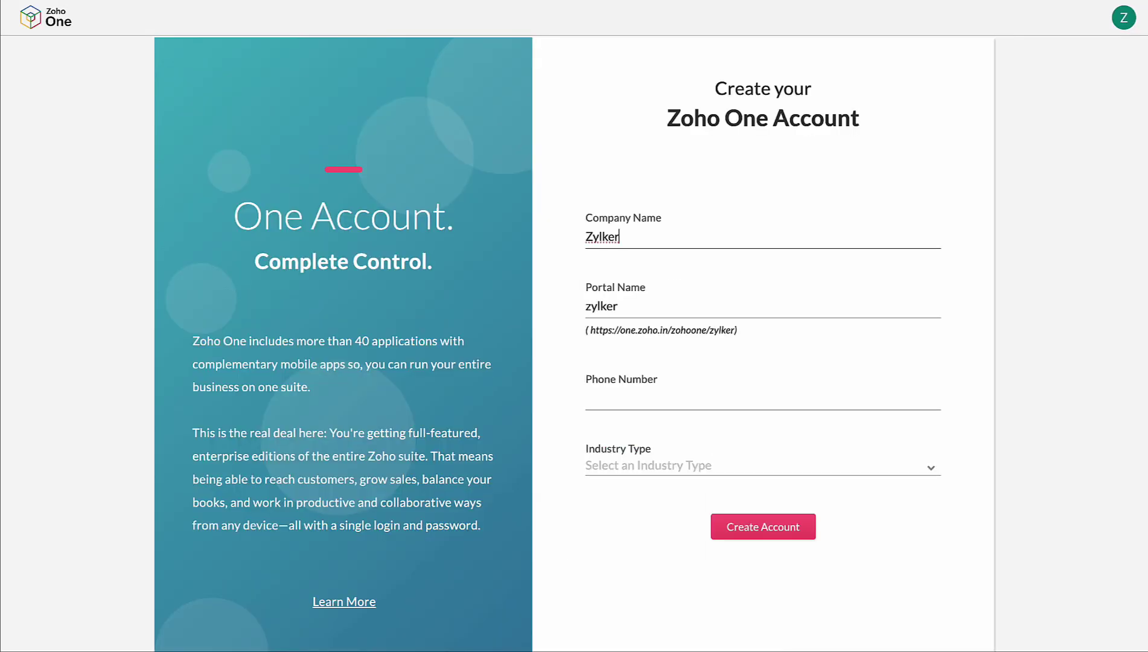
{"action": "left_click", "coordinate": [627, 308]}
{"action": "type", "text": "finance"}
{"action": "left_click", "coordinate": [607, 396]}
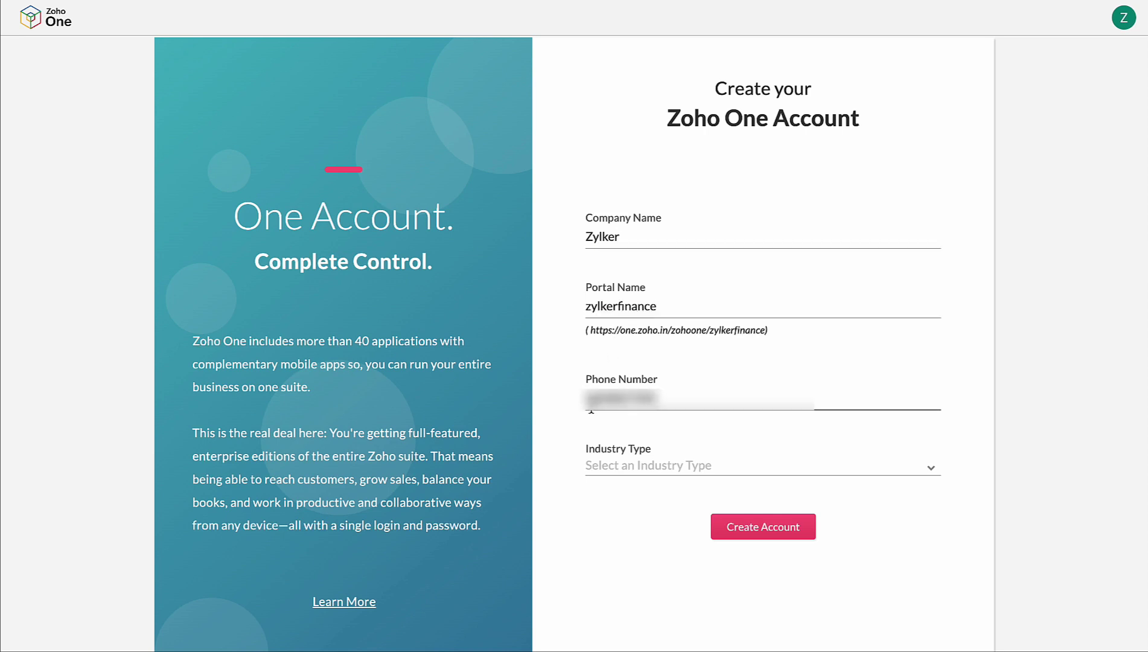
{"action": "left_click", "coordinate": [637, 466]}
{"action": "left_click", "coordinate": [693, 613]}
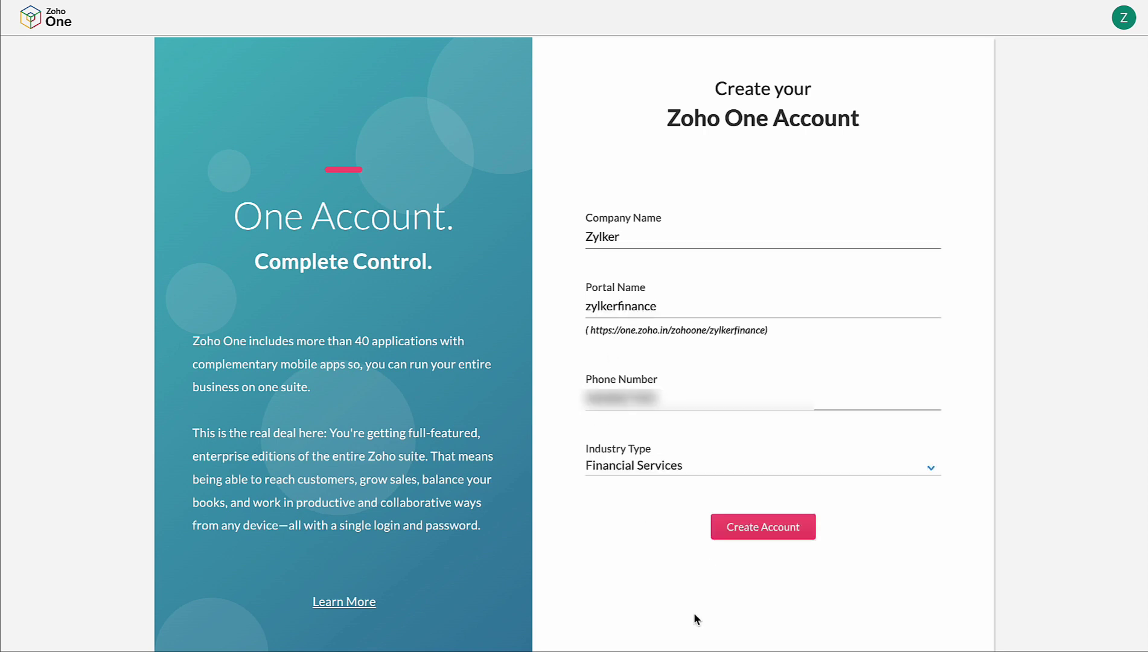
{"action": "left_click", "coordinate": [761, 538]}
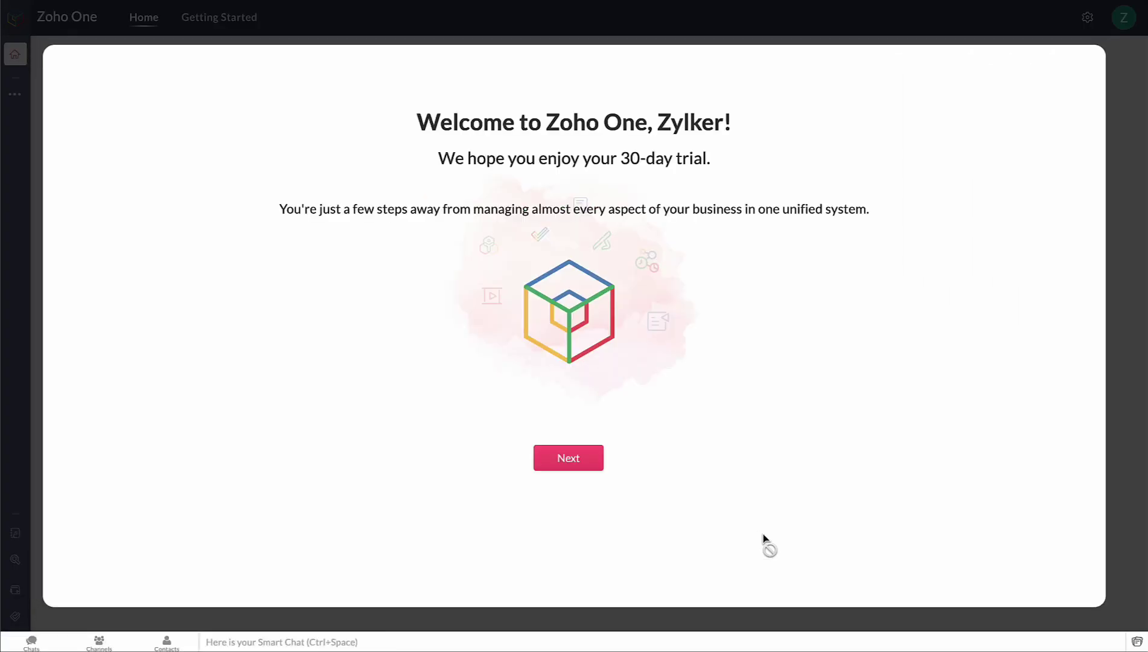
Pick Operations & Finances as the starting solution and set the business state to Tamil Nadu, India.
{"action": "left_click", "coordinate": [588, 467]}
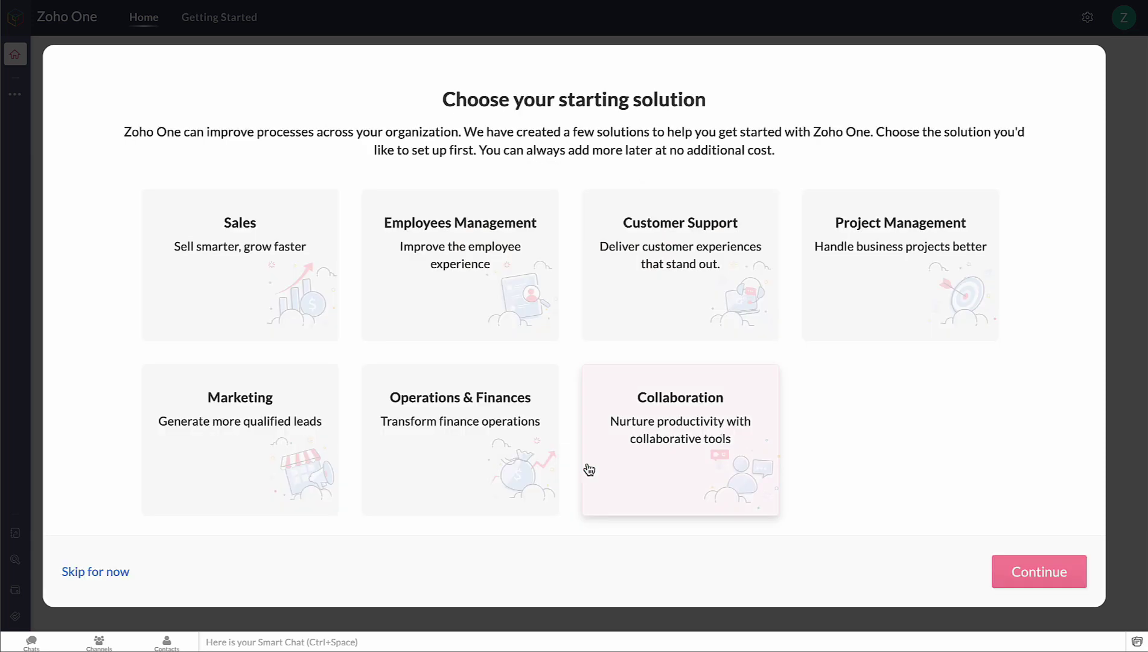
{"action": "left_click", "coordinate": [529, 473]}
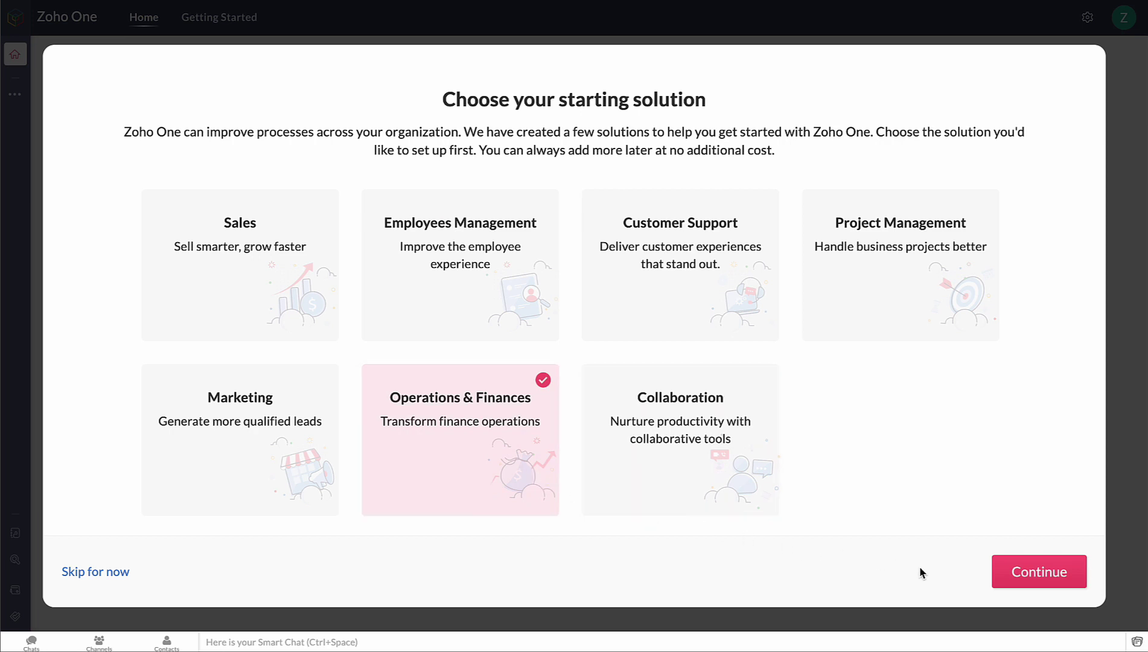
{"action": "left_click", "coordinate": [1021, 585]}
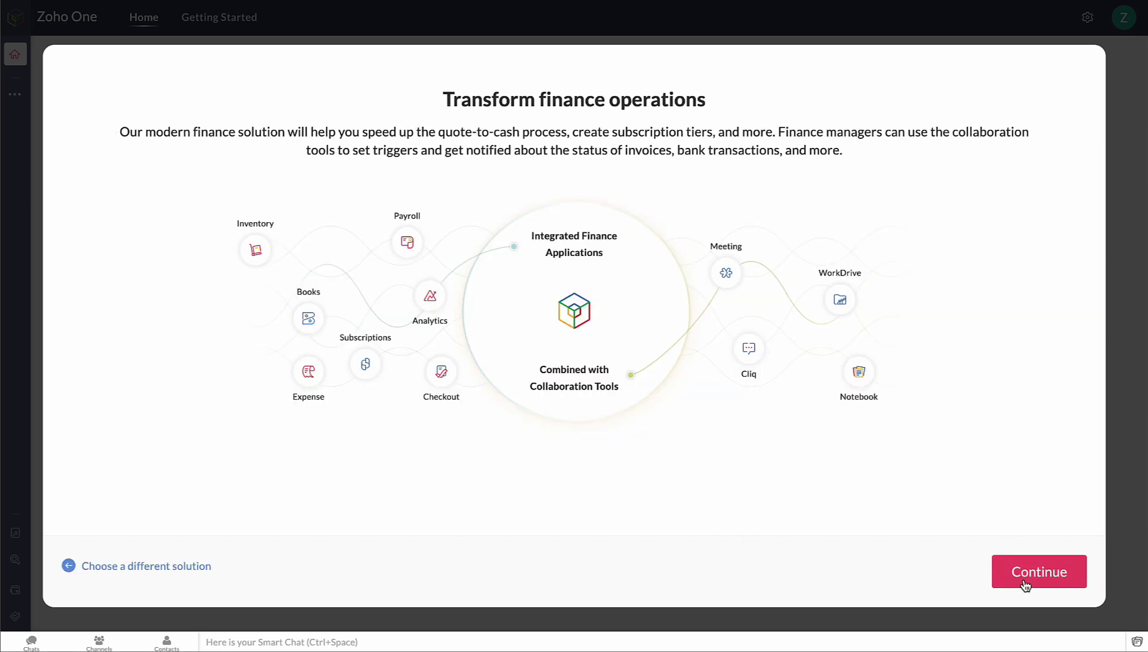
{"action": "left_click", "coordinate": [1024, 584]}
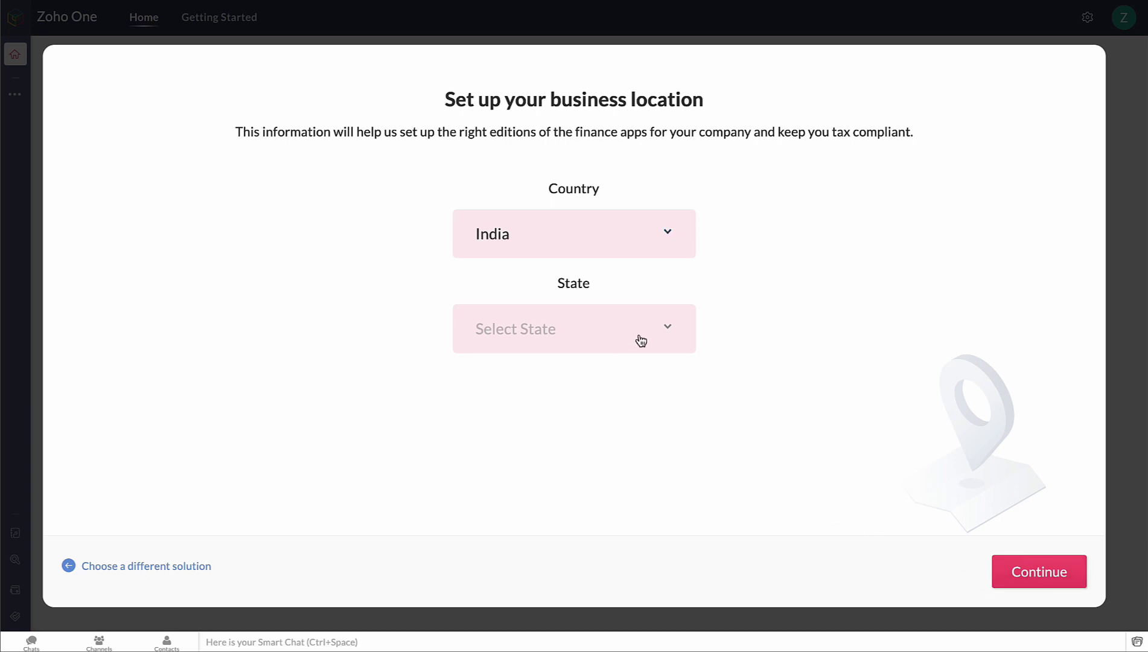
{"action": "left_click", "coordinate": [668, 332]}
{"action": "left_click", "coordinate": [554, 426]}
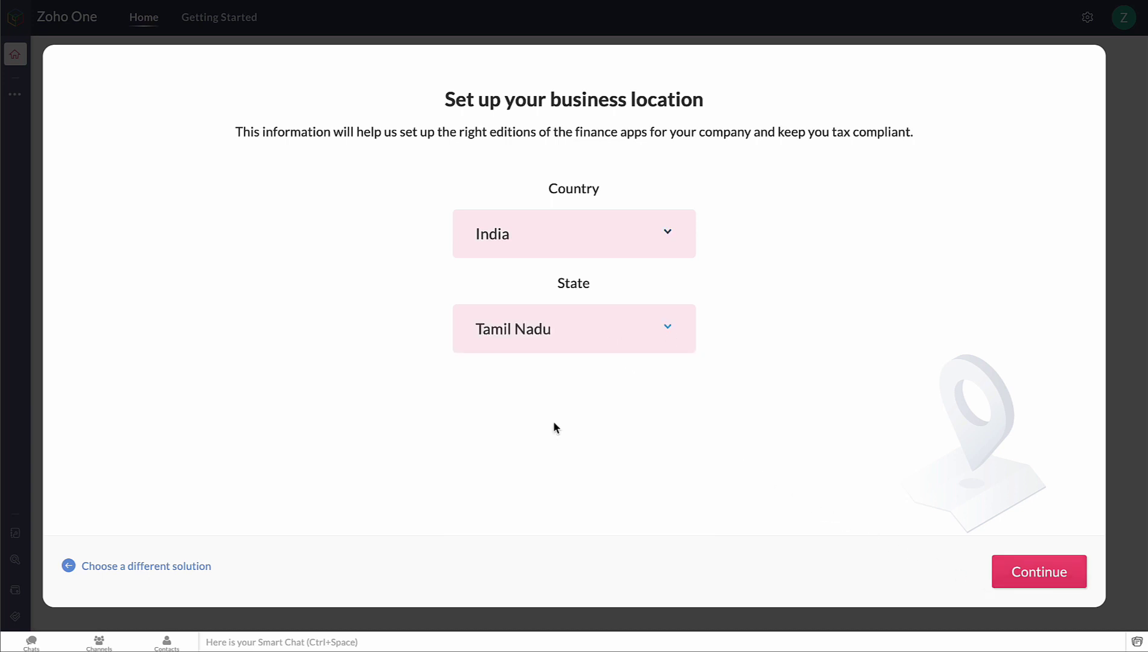
{"action": "left_click", "coordinate": [1044, 581]}
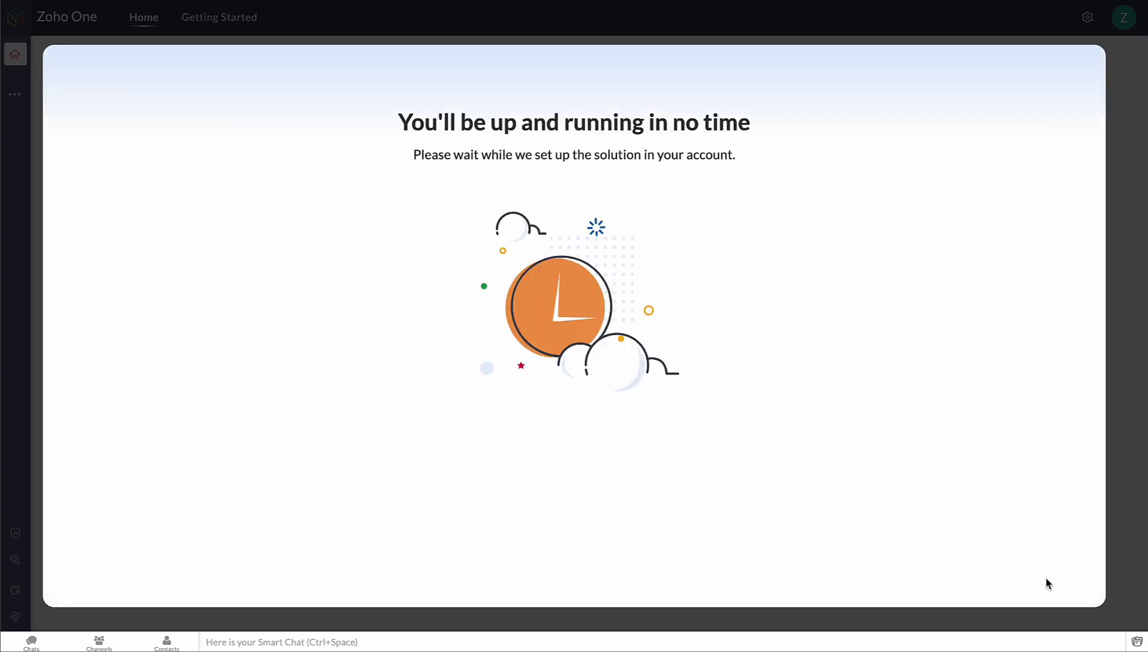
Enter the dashboard, skip and finish the guided tour, then open Books from the sidebar.
{"action": "left_click", "coordinate": [535, 465]}
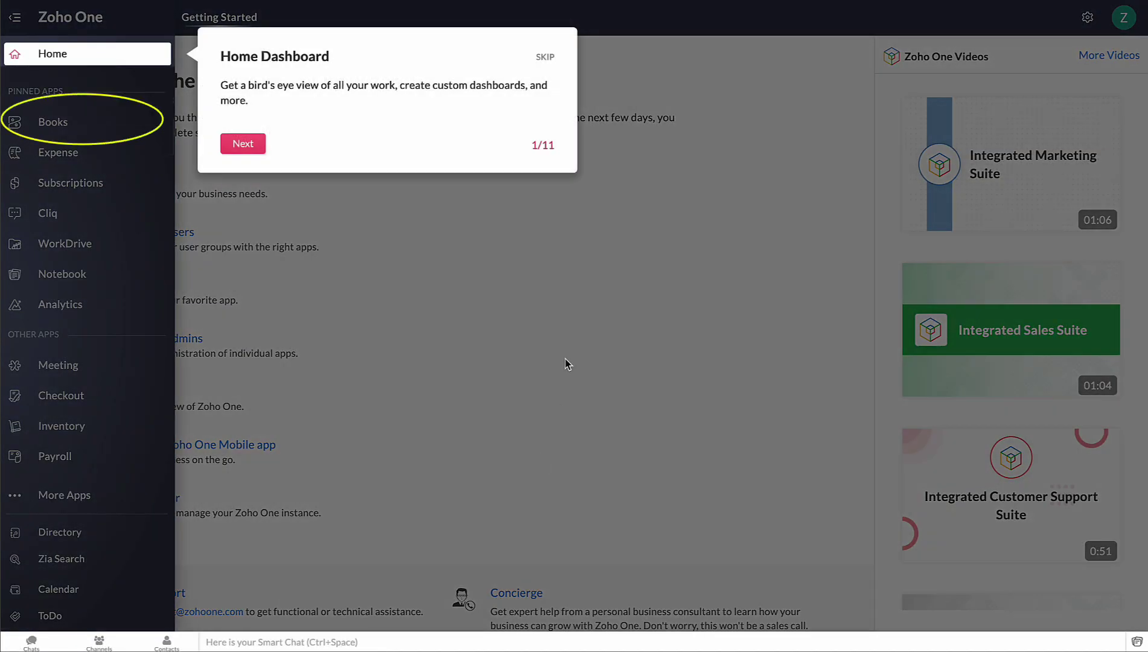
{"action": "left_click", "coordinate": [545, 57]}
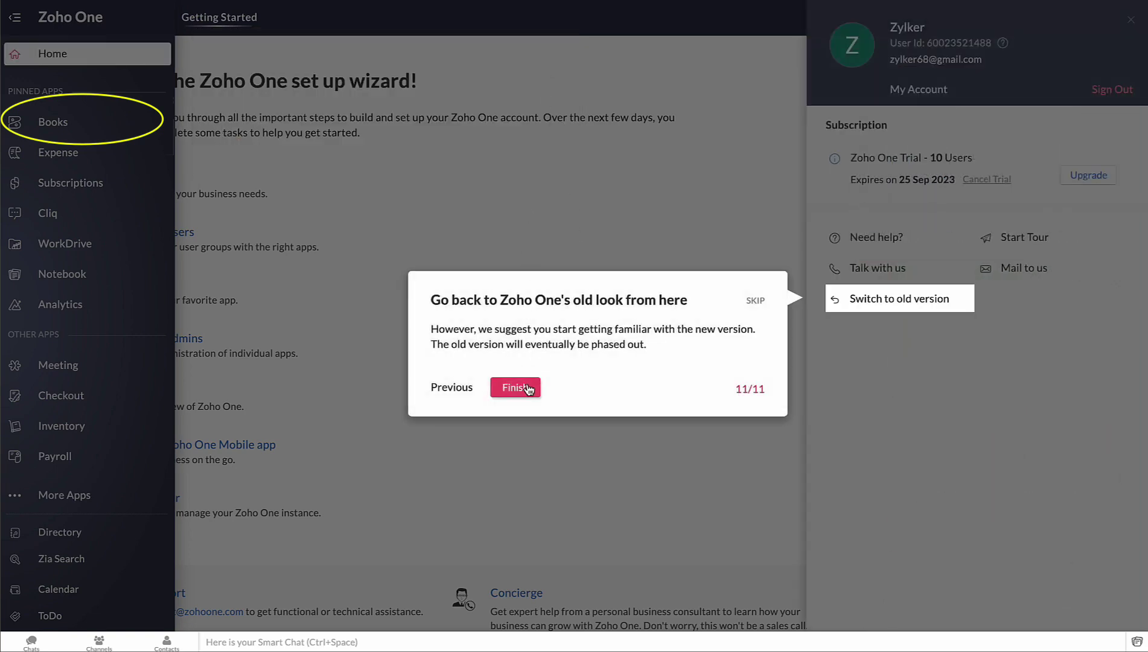
{"action": "left_click", "coordinate": [524, 392]}
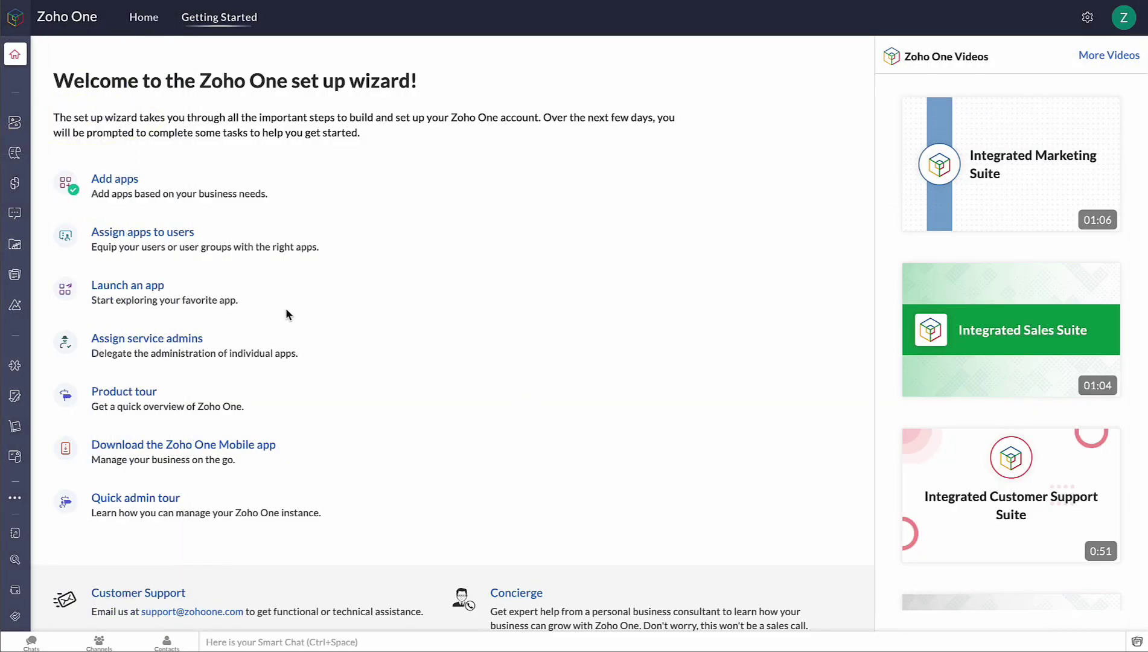
{"action": "left_click", "coordinate": [14, 122]}
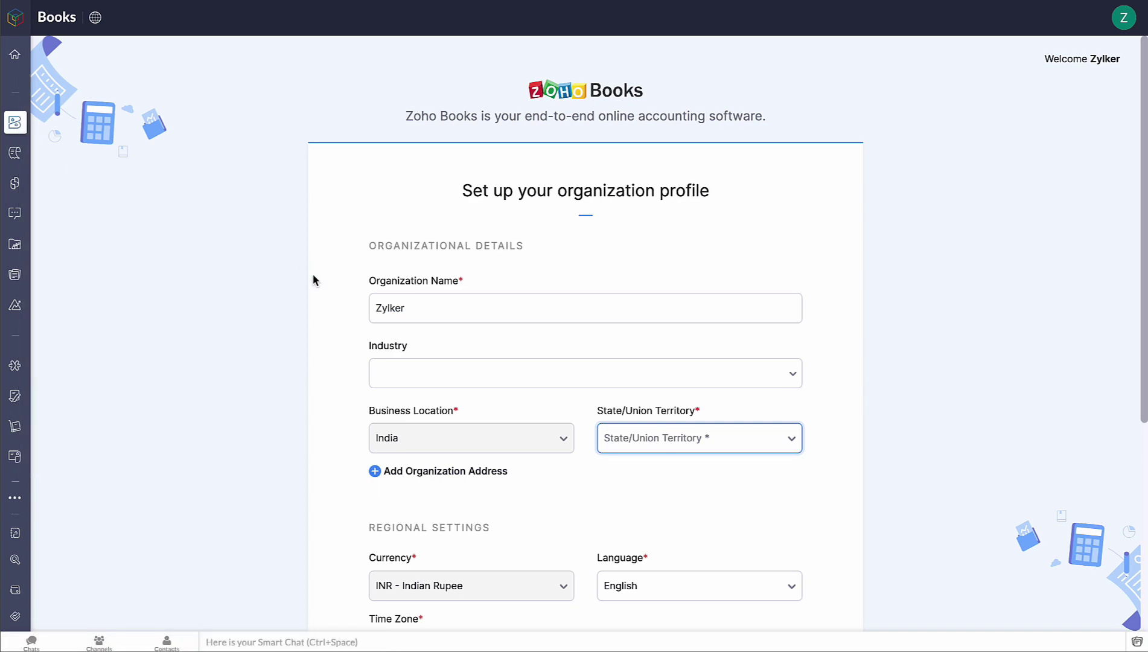
{"action": "scroll", "coordinate": [339, 295], "scroll_direction": "down", "scroll_amount": 5}
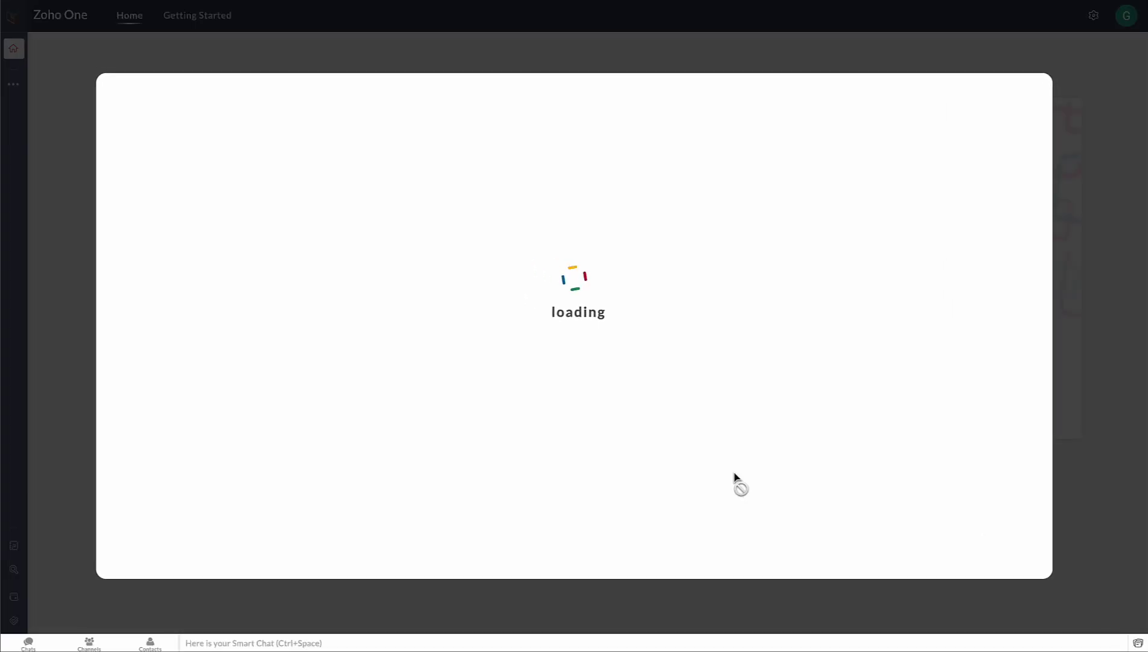
Add Books using the RK Logistics portal and scroll through the loaded Books dashboard.
{"action": "left_click", "coordinate": [579, 447]}
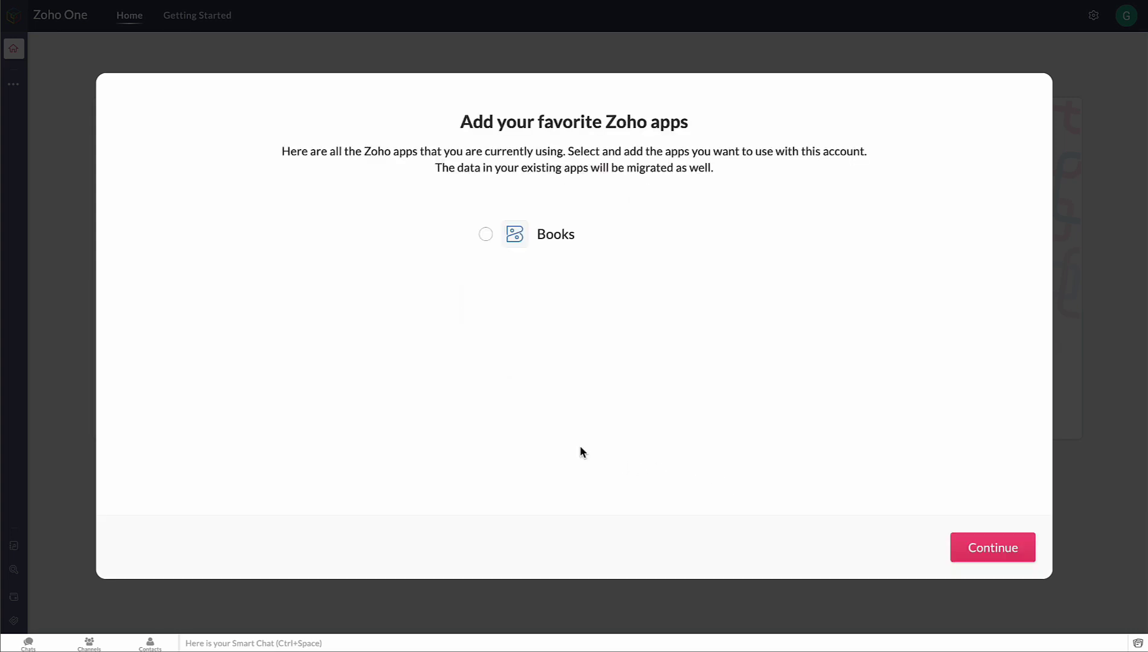
{"action": "left_click", "coordinate": [485, 234]}
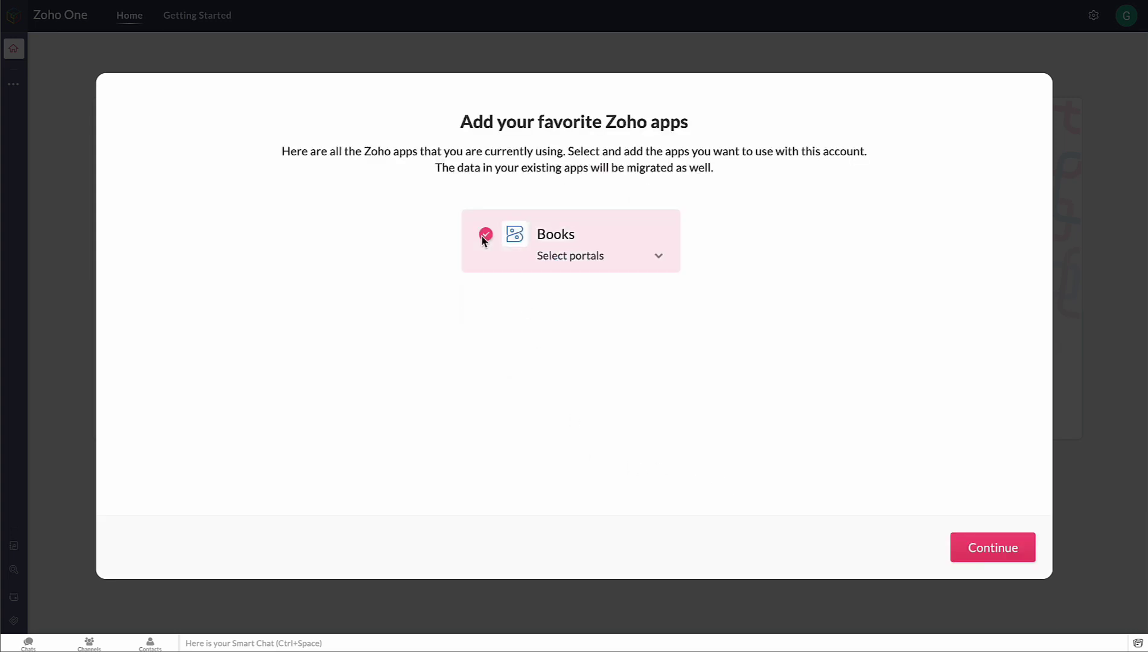
{"action": "left_click", "coordinate": [622, 258]}
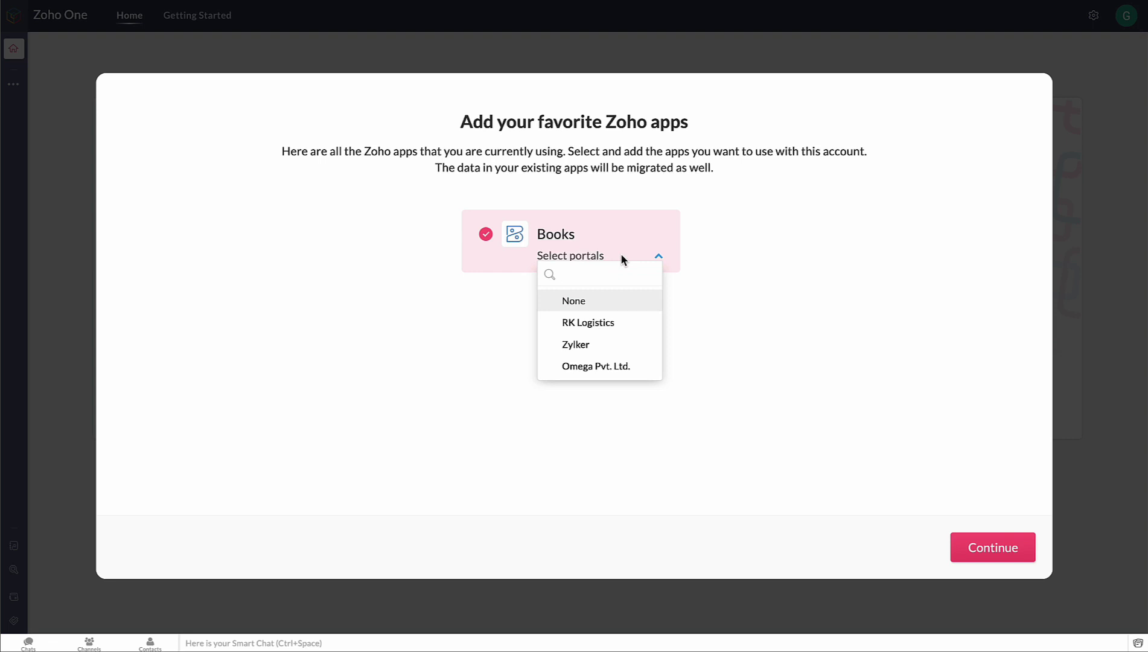
{"action": "left_click", "coordinate": [629, 327]}
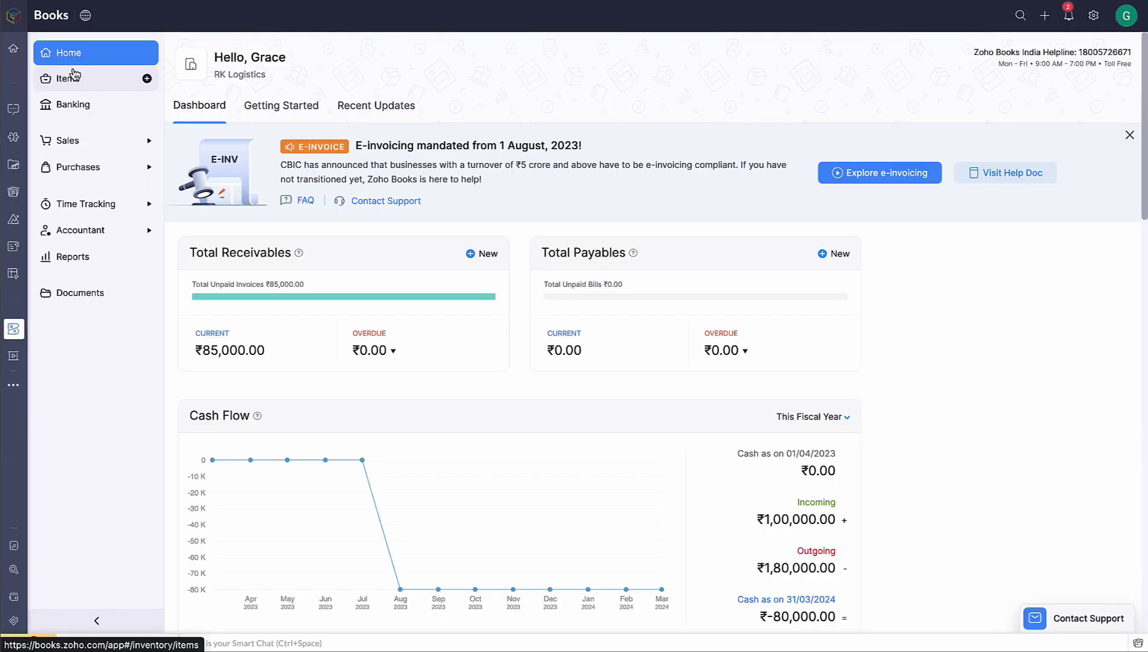
{"action": "scroll", "coordinate": [190, 327], "scroll_direction": "down", "scroll_amount": 2}
{"action": "scroll", "coordinate": [192, 328], "scroll_direction": "down", "scroll_amount": 4}
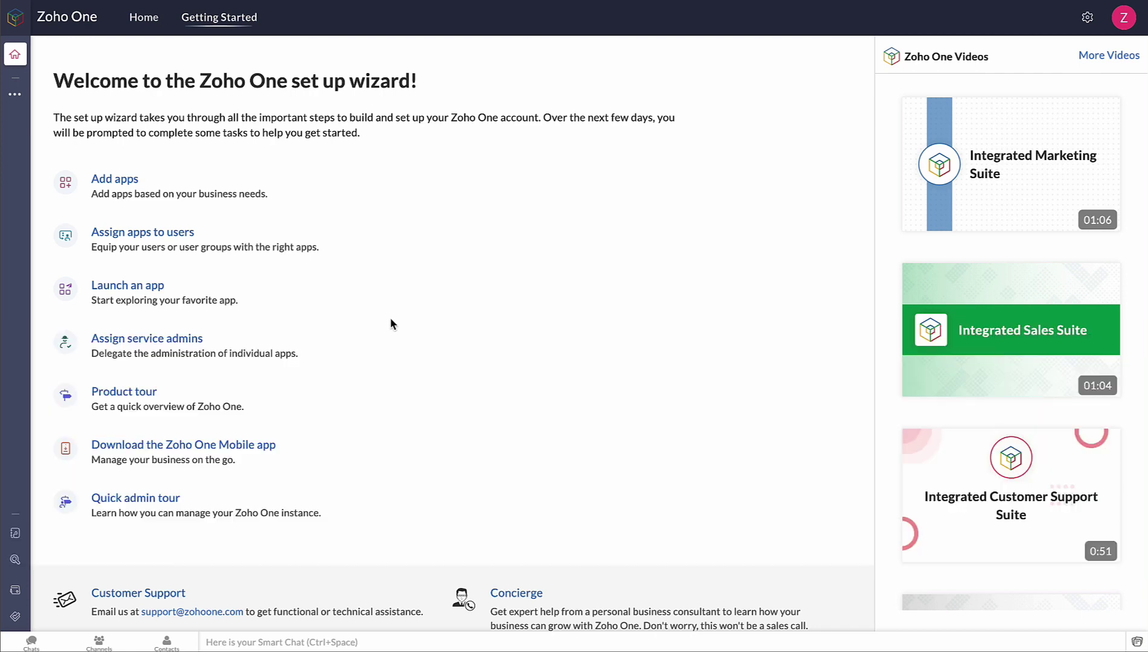
Add Books from the application list with state Tamil Nadu, then link the RK Logistics organization.
{"action": "left_click", "coordinate": [130, 180]}
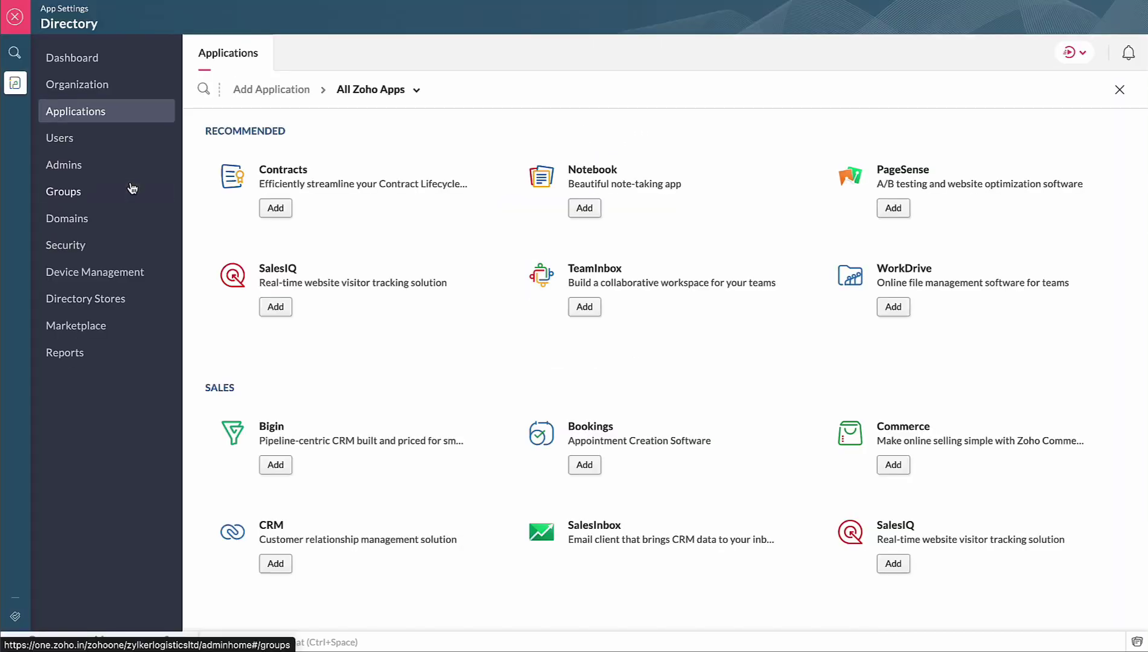
{"action": "left_click", "coordinate": [270, 92]}
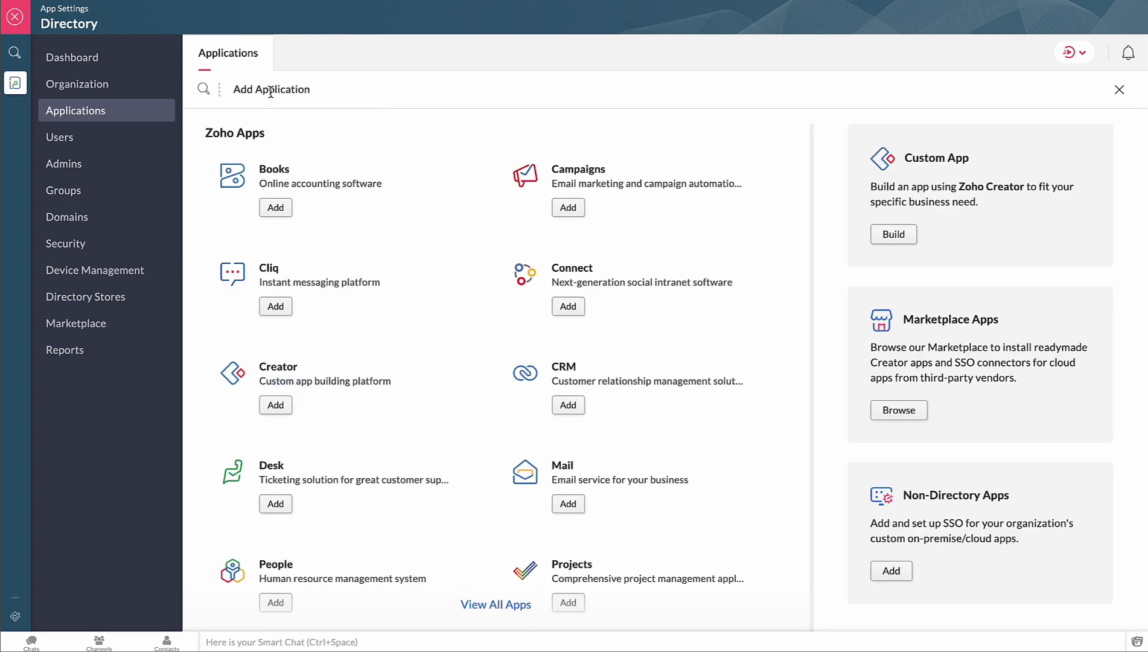
{"action": "left_click", "coordinate": [281, 209]}
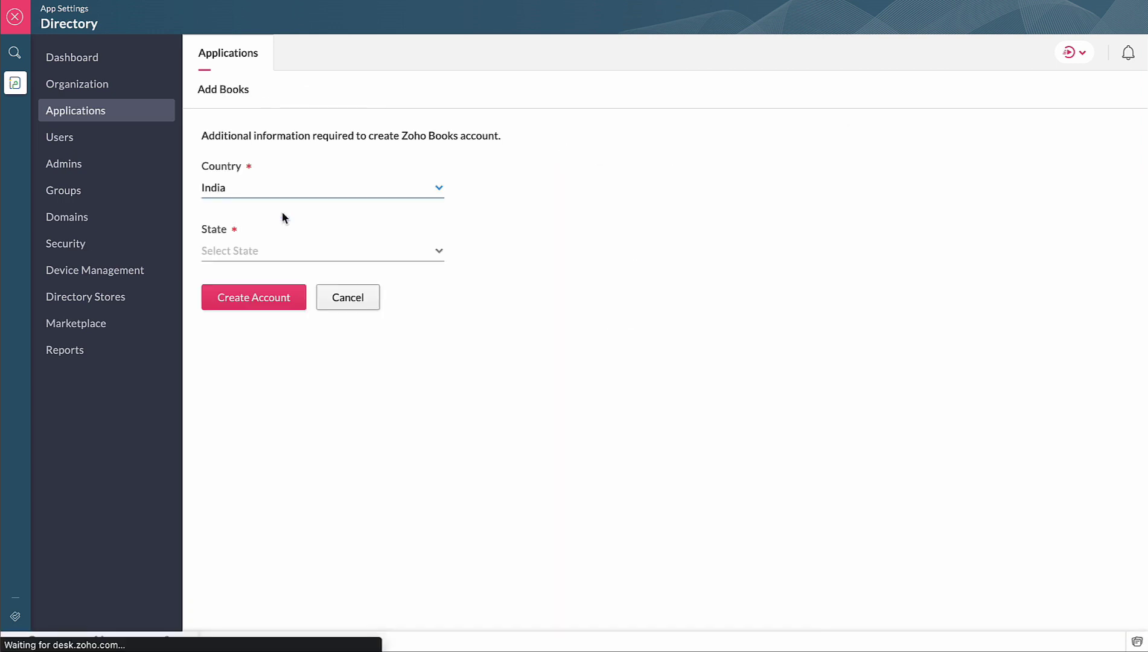
{"action": "left_click", "coordinate": [350, 256]}
{"action": "left_click", "coordinate": [275, 353]}
{"action": "left_click", "coordinate": [260, 311]}
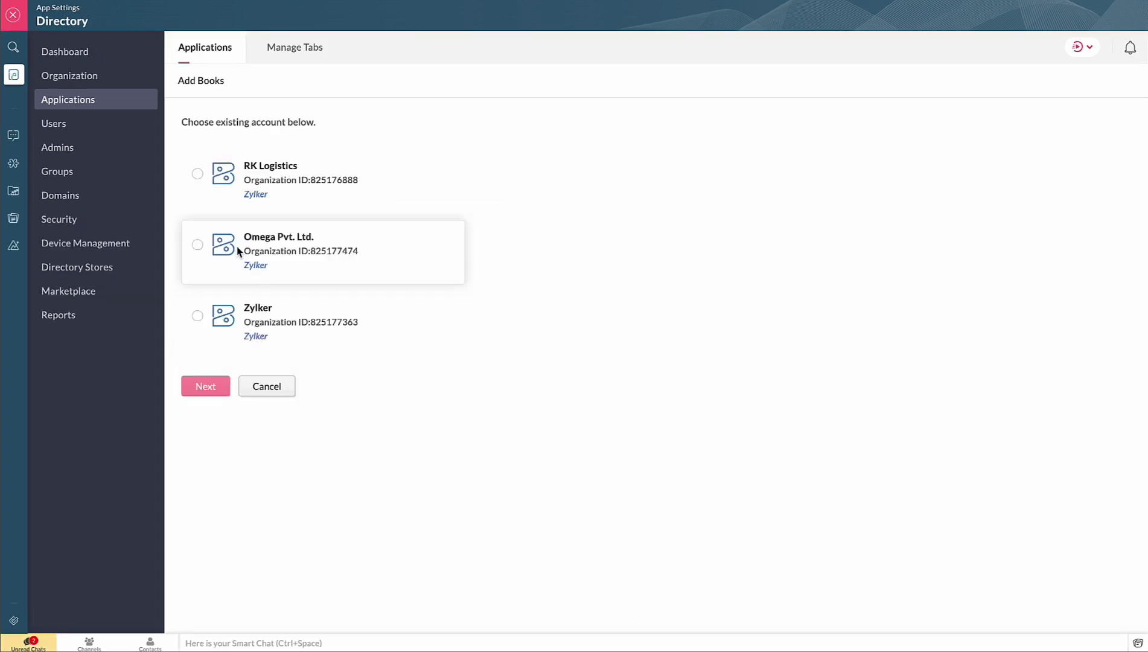
{"action": "left_click", "coordinate": [194, 175]}
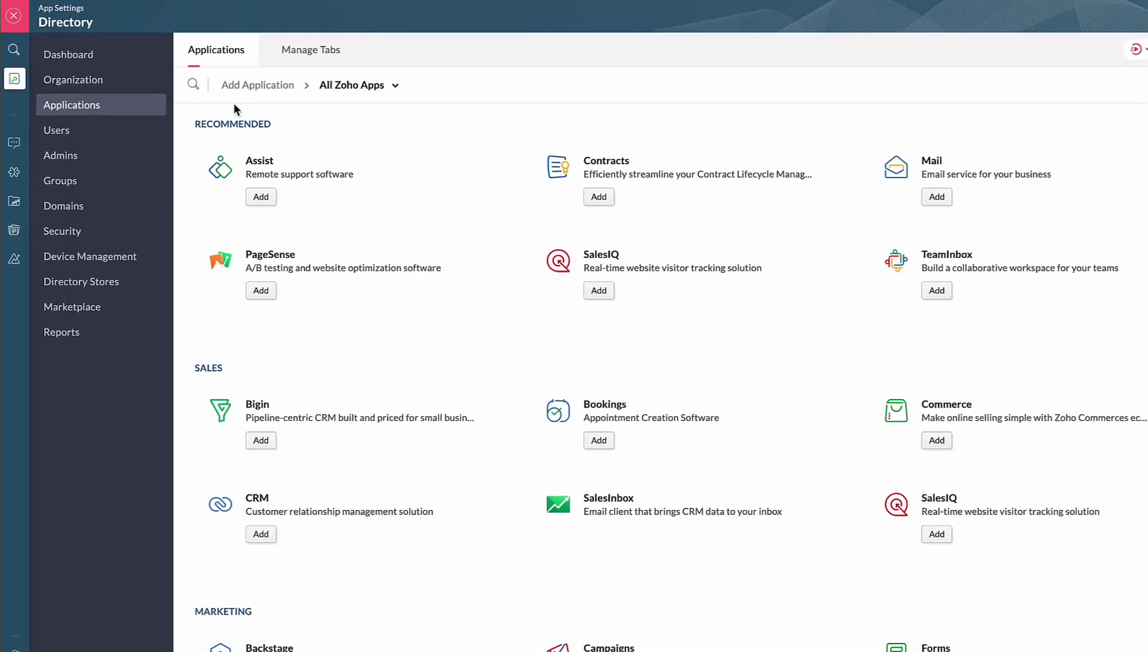
Add Books with the existing RK Logistics organization, confirm, and open its Books dashboard.
{"action": "left_click", "coordinate": [257, 84]}
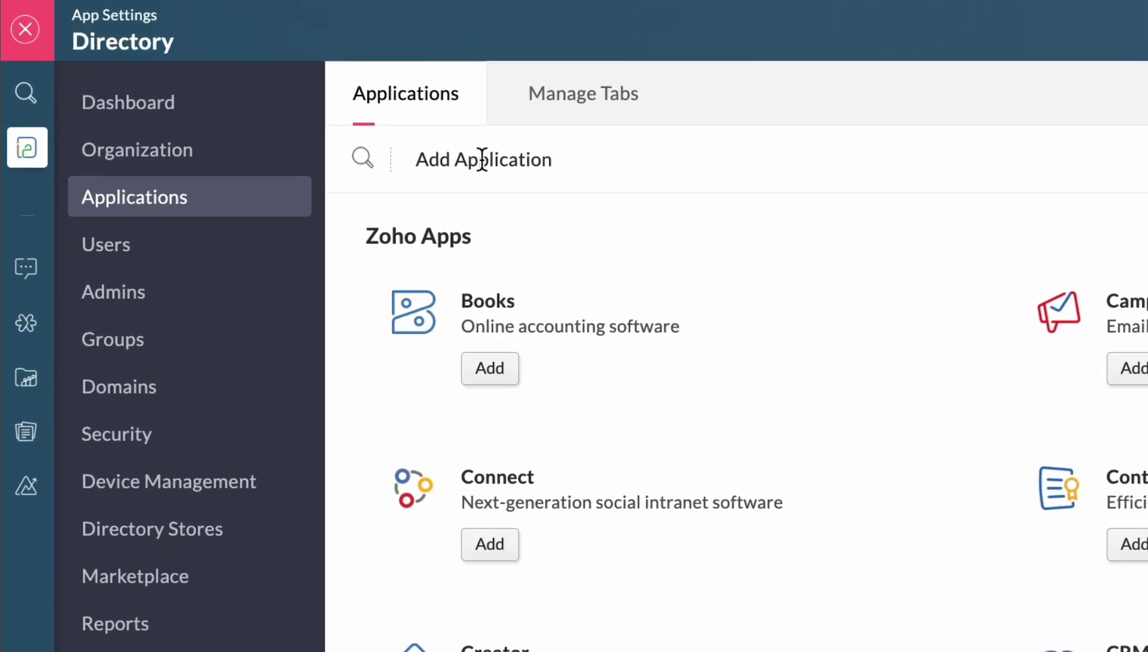
{"action": "left_click", "coordinate": [501, 376]}
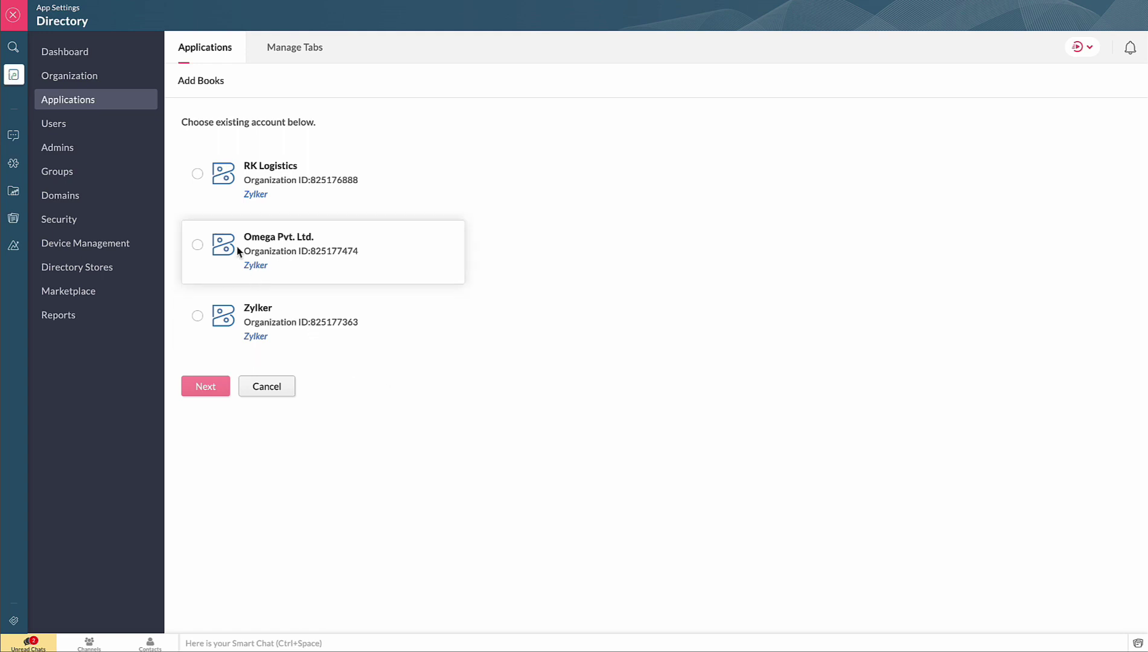
{"action": "left_click", "coordinate": [197, 174]}
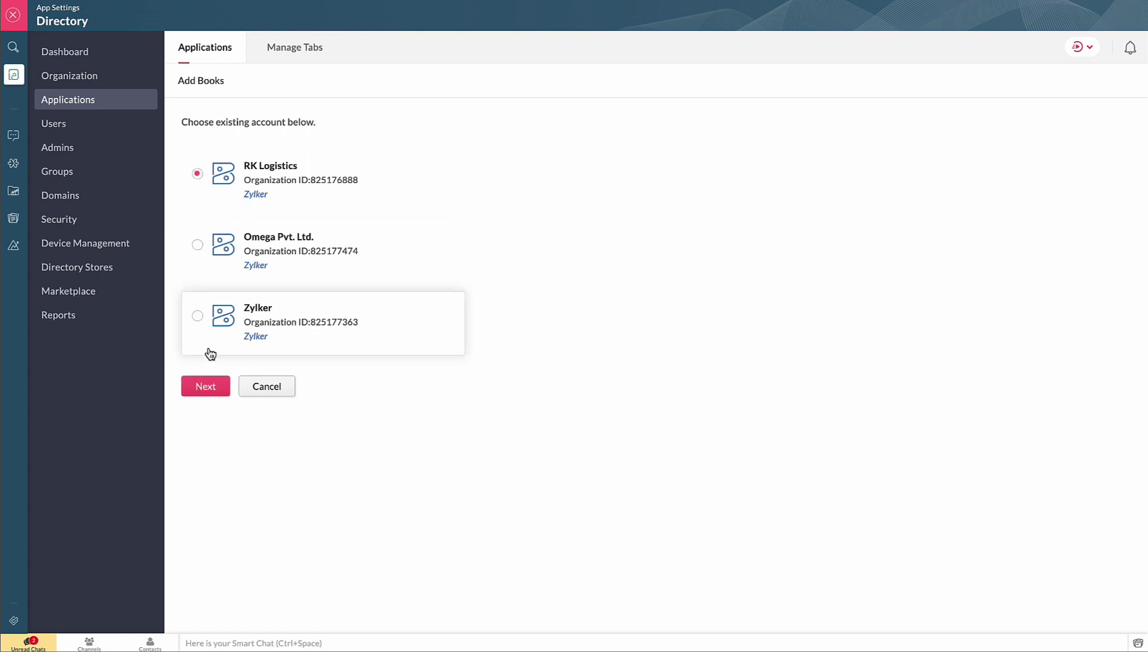
{"action": "left_click", "coordinate": [225, 391]}
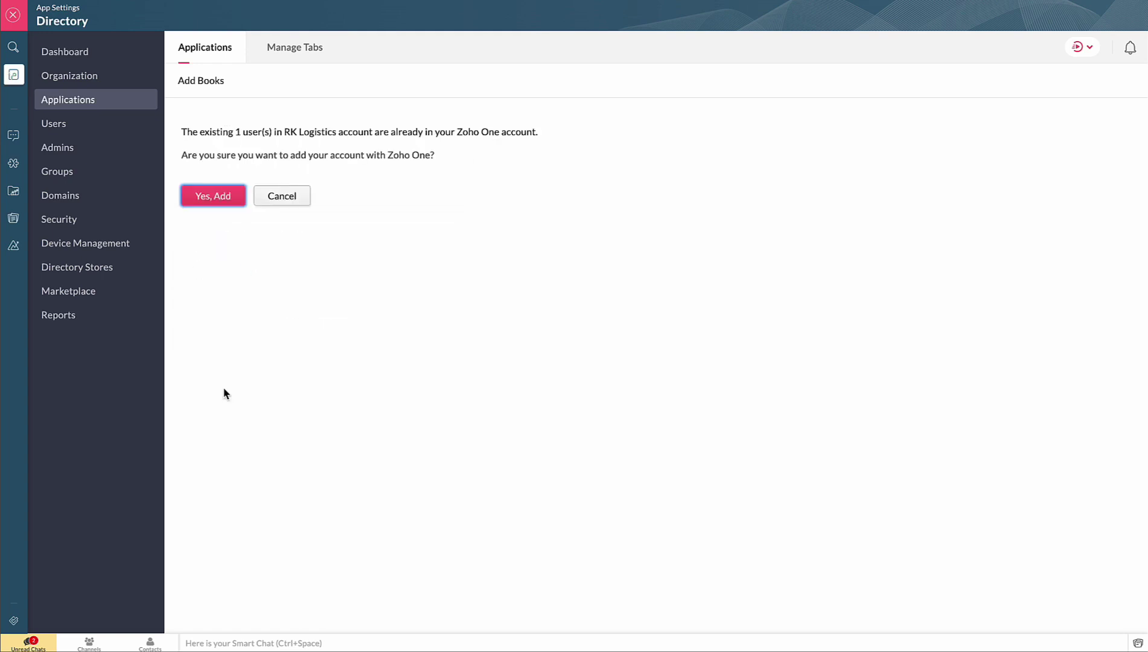
{"action": "left_click", "coordinate": [228, 201]}
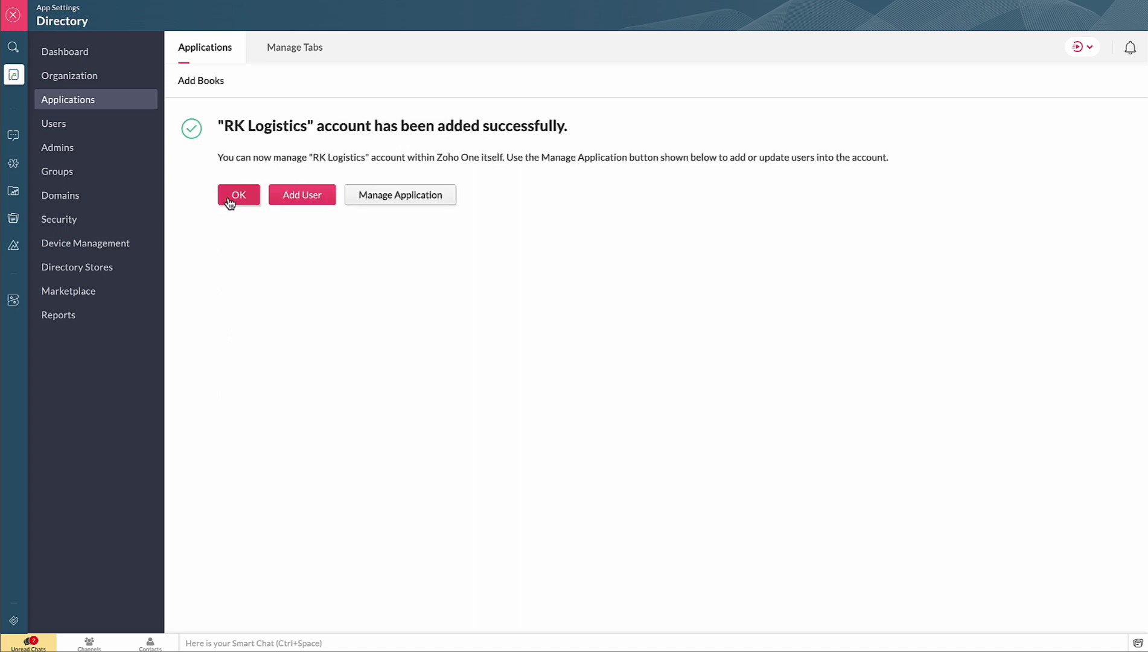
{"action": "left_click", "coordinate": [238, 194]}
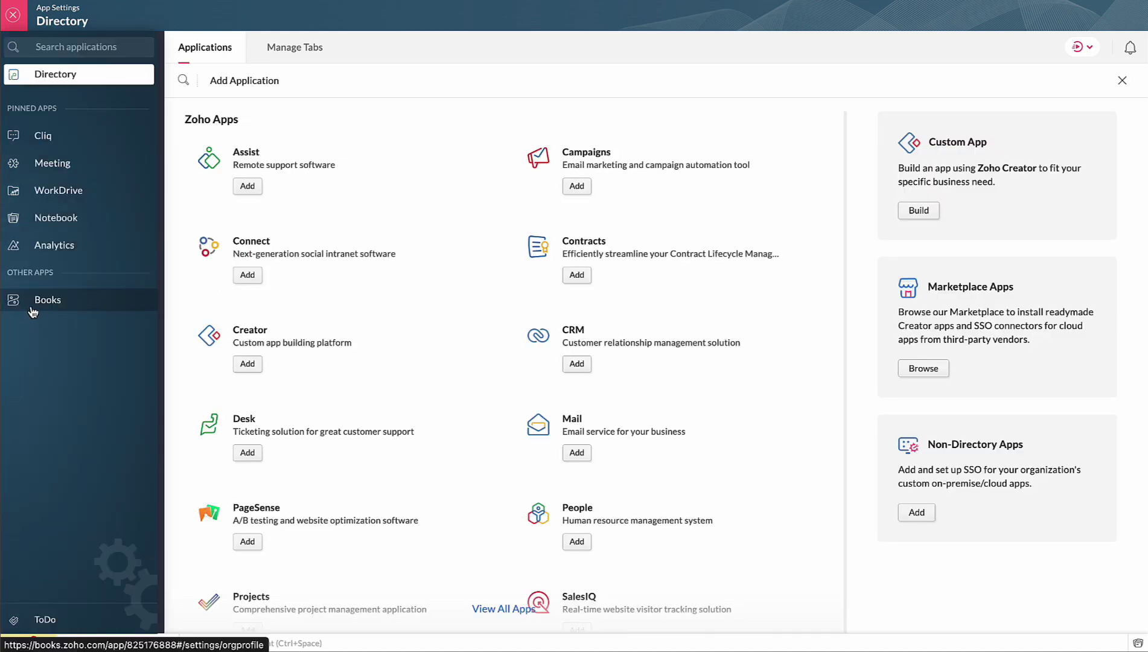
{"action": "left_click", "coordinate": [32, 310]}
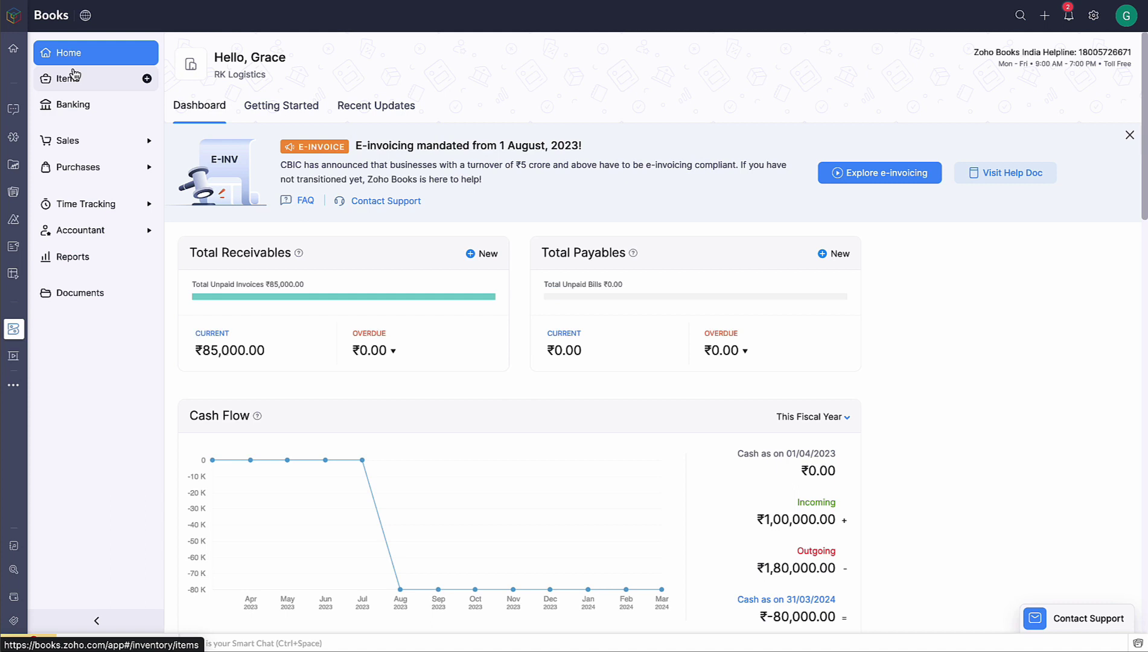